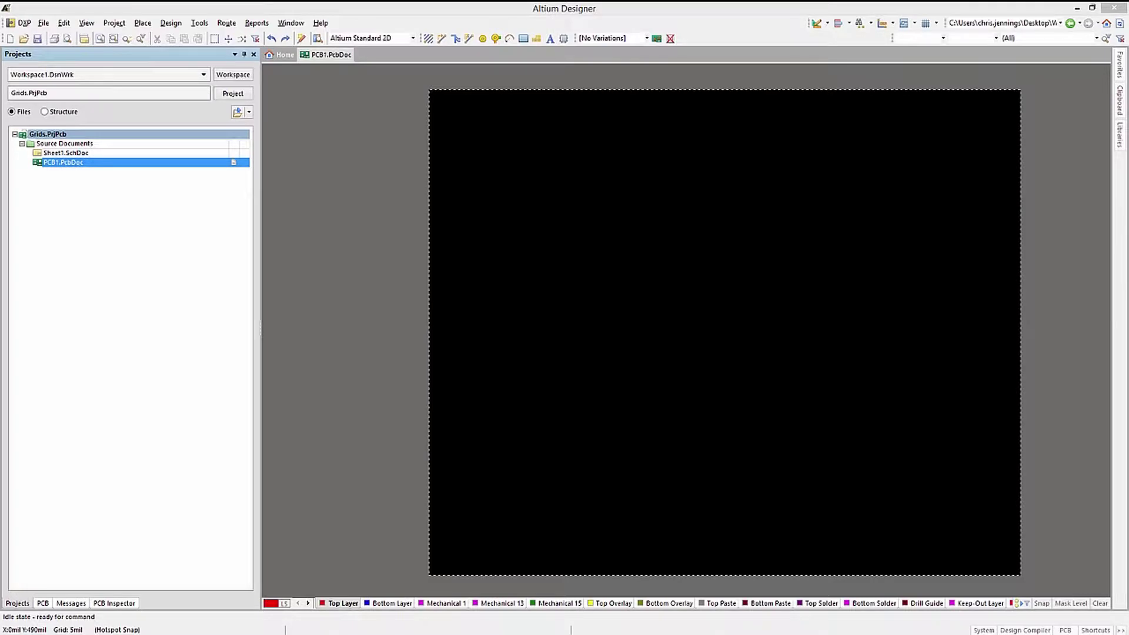
In the Grid Manager, give the Global Board Snap Grid a light orange fine colour and a darker coarse colour.
right_click(347, 209)
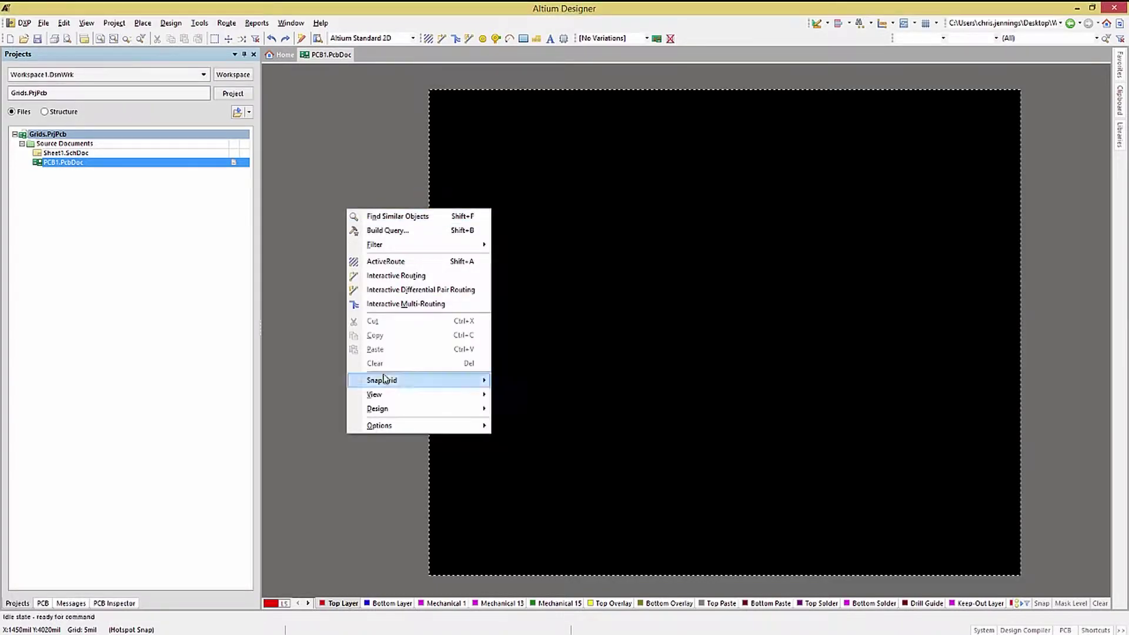
mouse_move(385, 381)
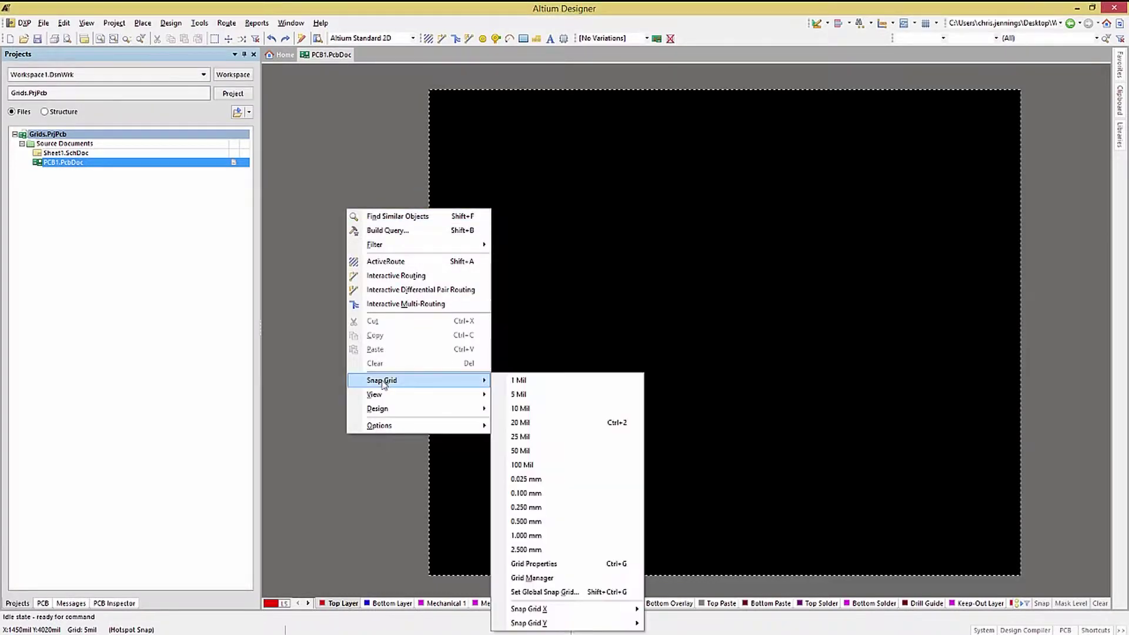
click(536, 578)
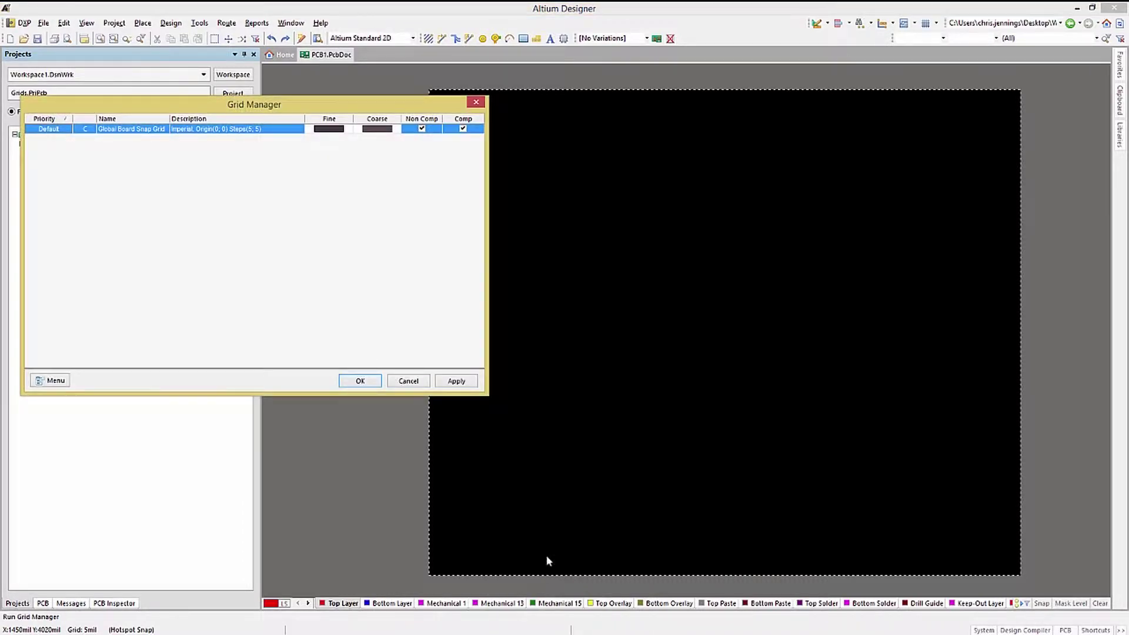
drag(381, 105, 650, 177)
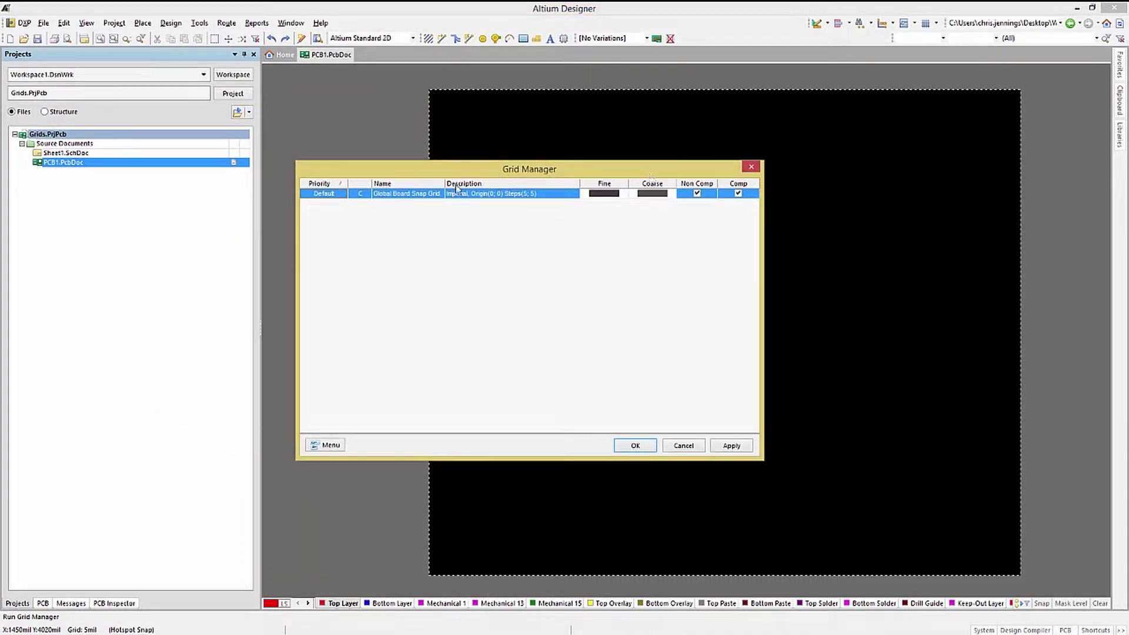
double_click(407, 196)
click(440, 206)
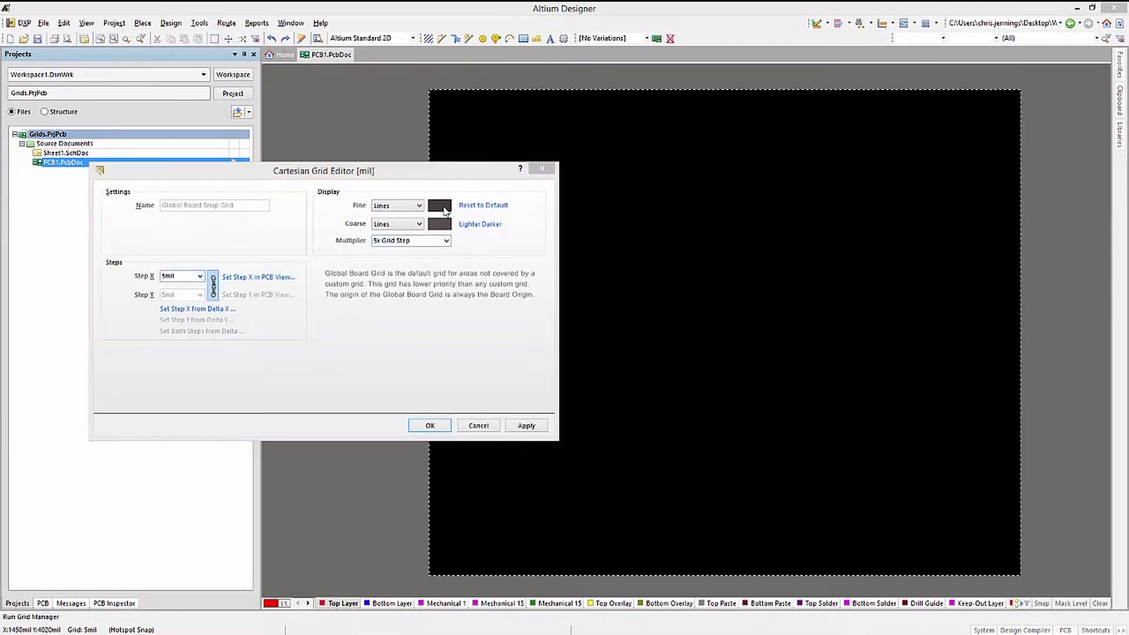
drag(792, 216, 795, 232)
double_click(762, 200)
click(489, 225)
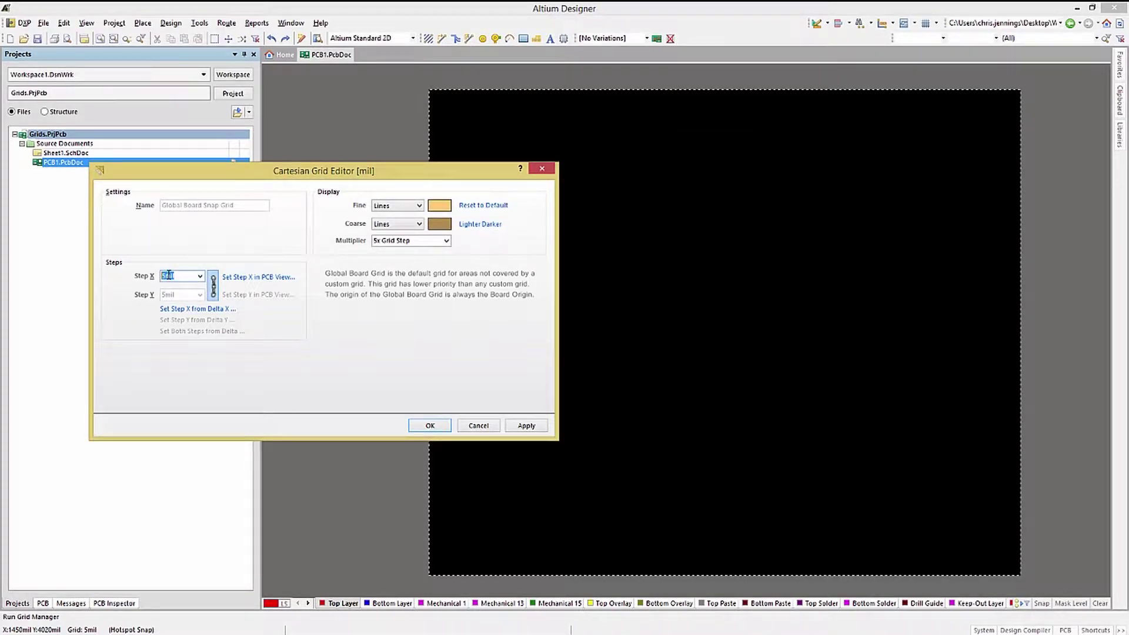
Set the global snap grid's X step to 10 mil and, with the steps unlinked, its Y step to 30 mil.
text(10)
click(213, 288)
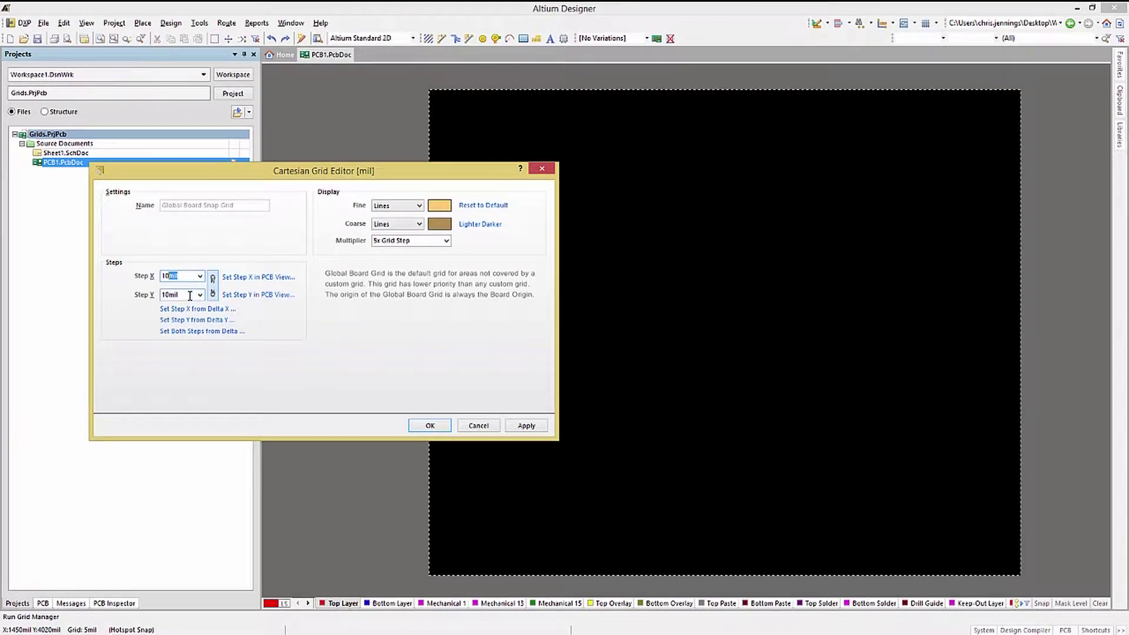
click(171, 294)
click(511, 428)
click(441, 427)
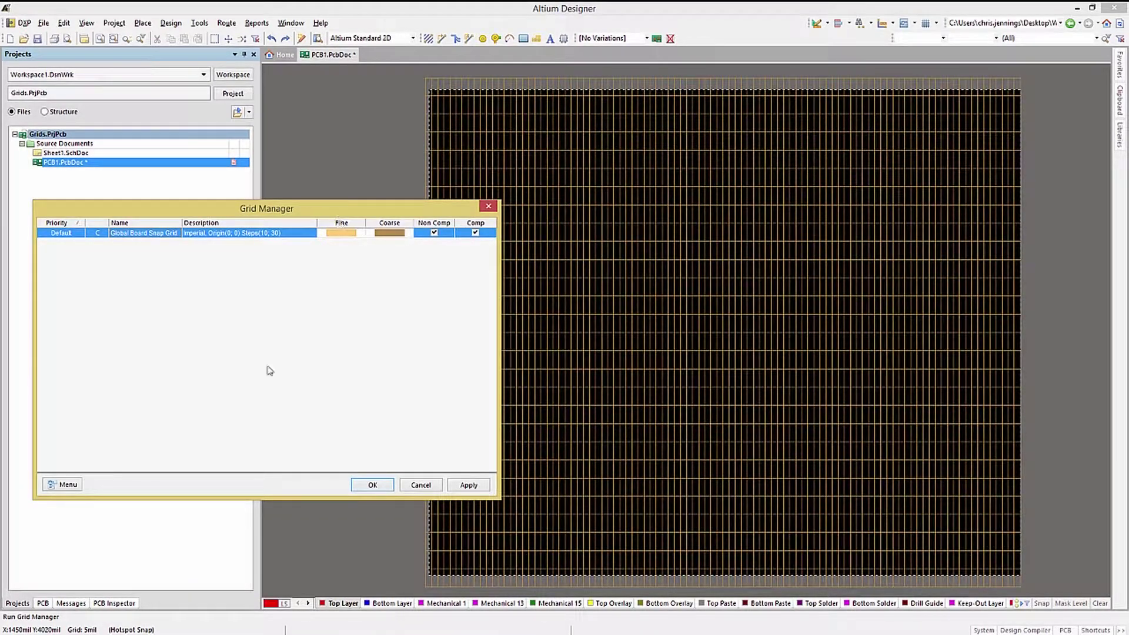
Close the Grid Manager and check the default small and large grid colours in the view configuration.
click(68, 486)
click(69, 487)
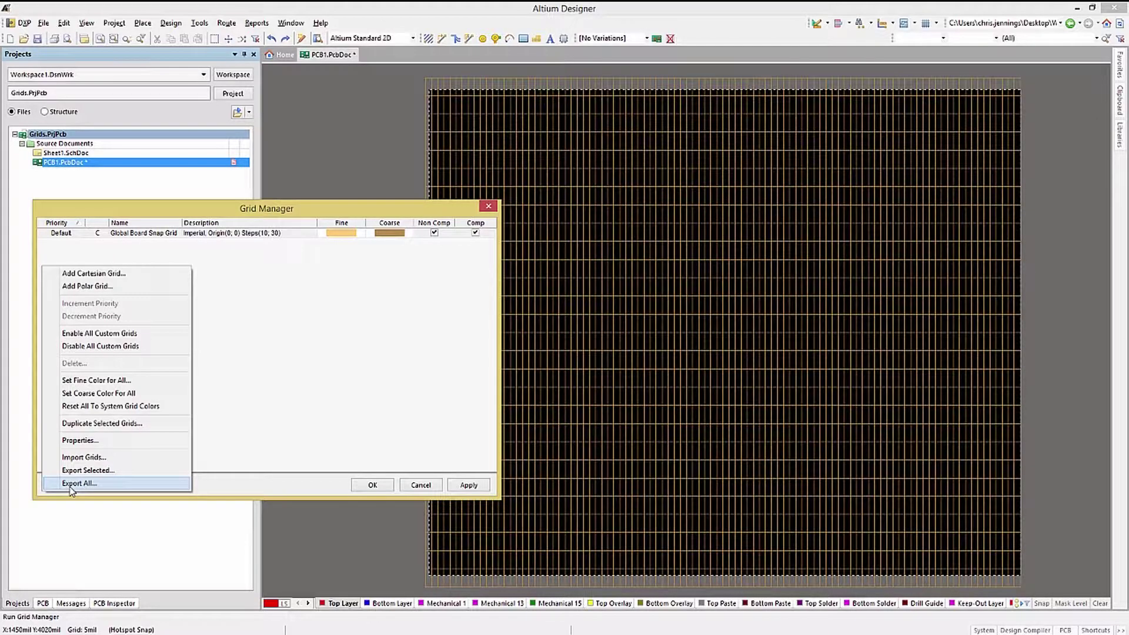
click(415, 485)
click(416, 486)
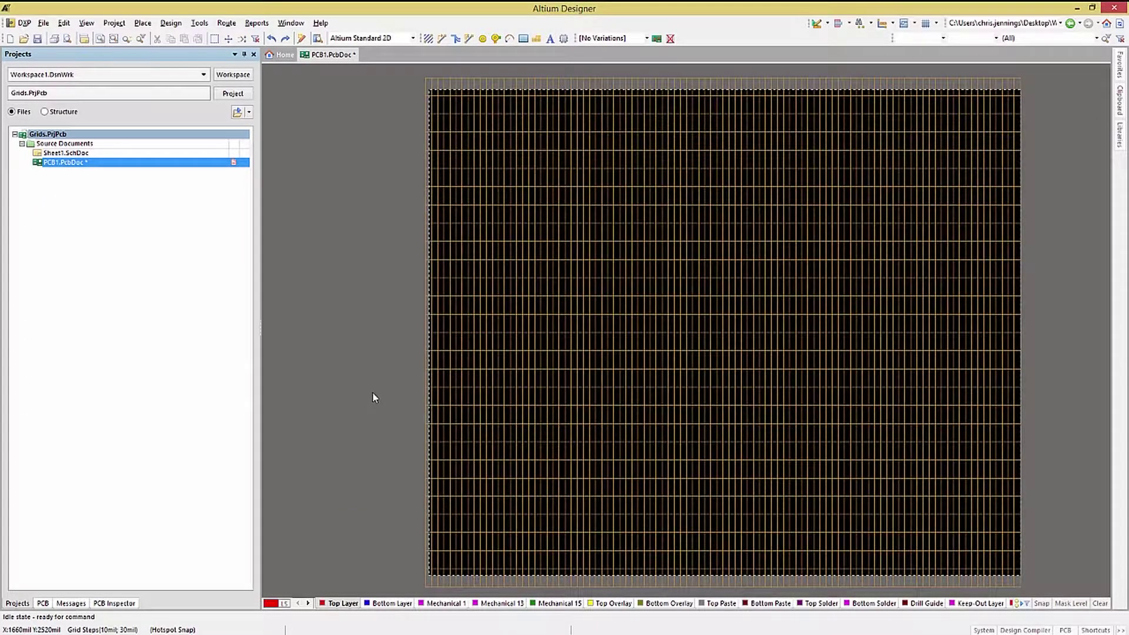
key(l)
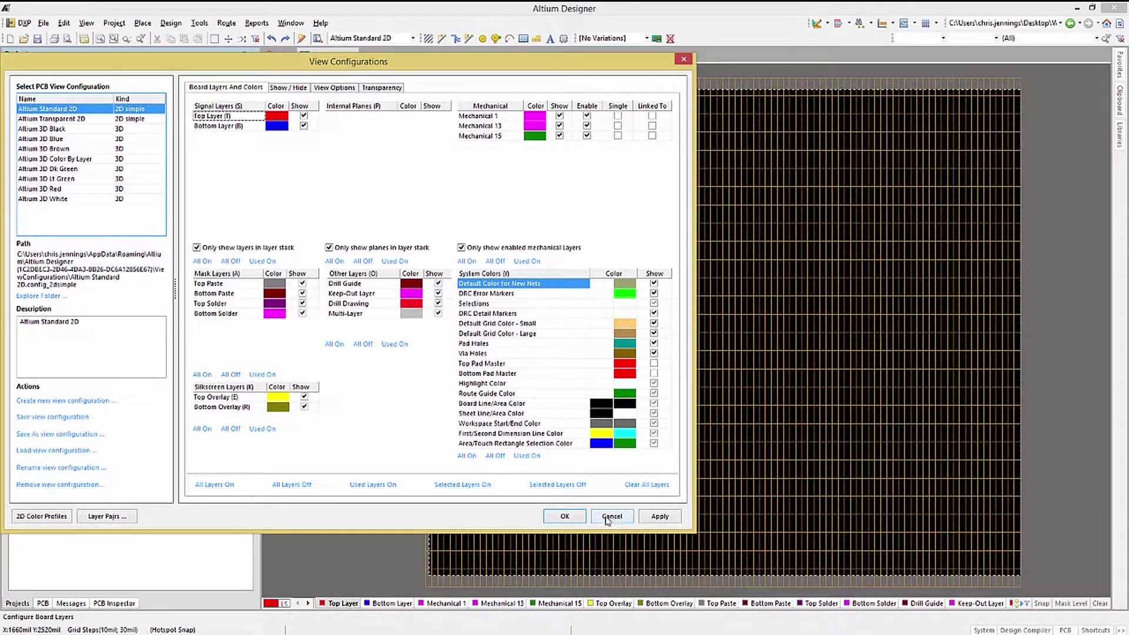
click(569, 517)
Add a new Cartesian grid in the Grid Manager and open its settings.
right_click(331, 297)
mouse_move(378, 468)
click(518, 582)
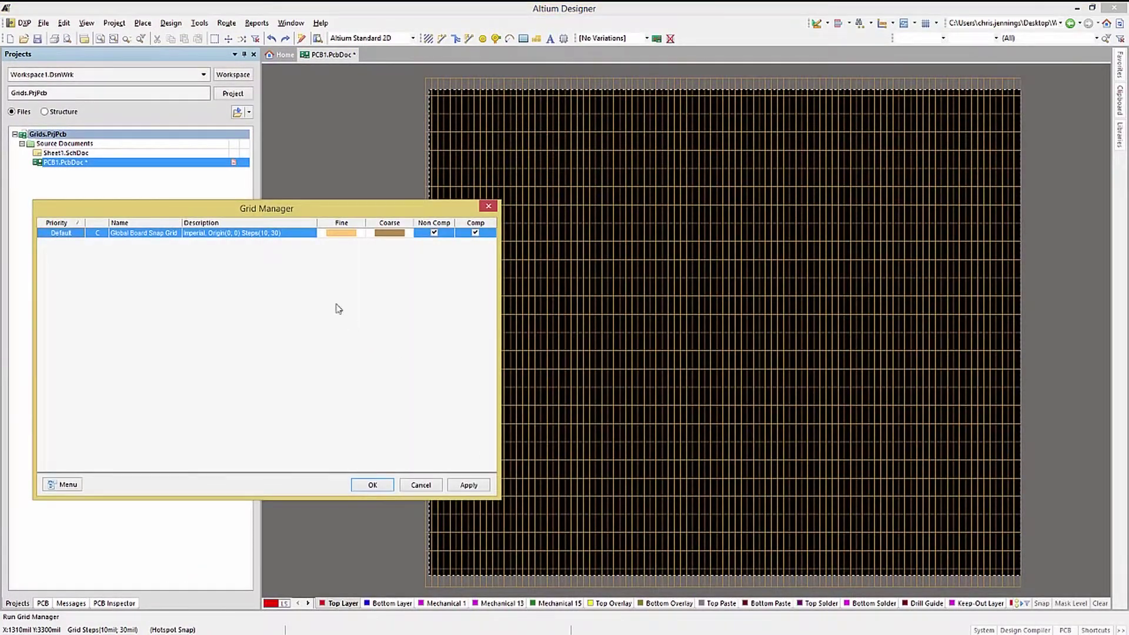
click(66, 486)
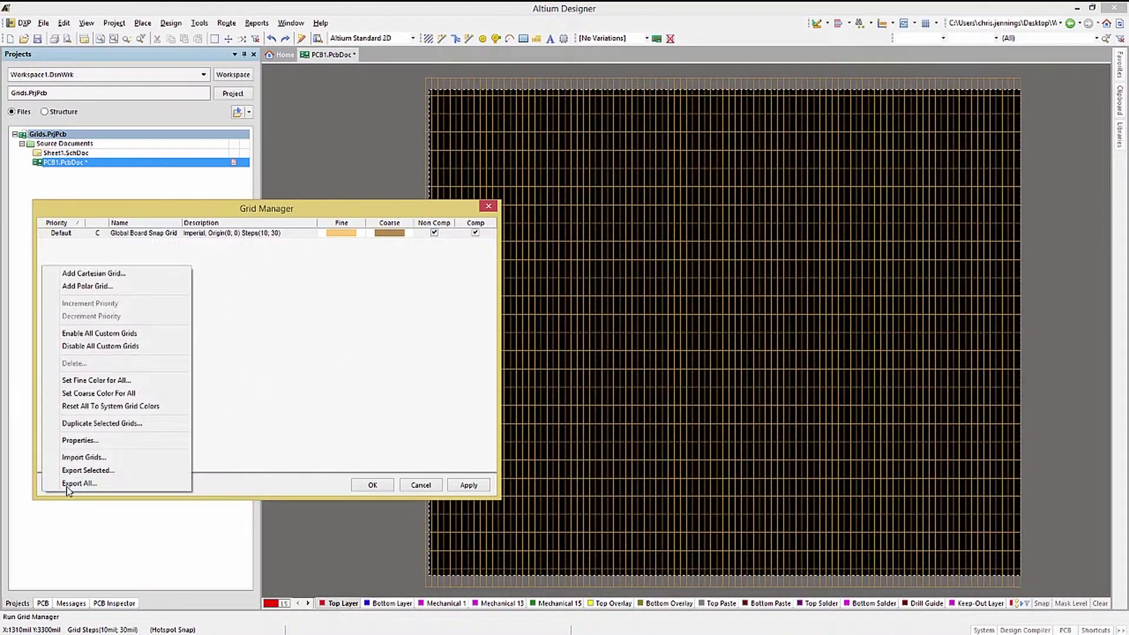
click(94, 274)
double_click(160, 233)
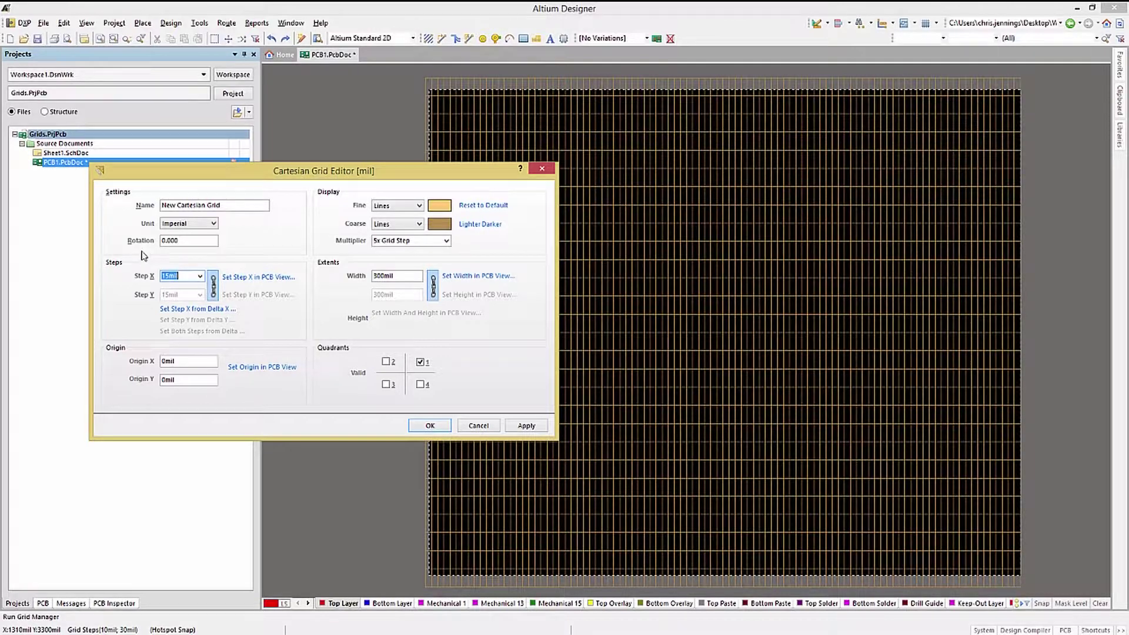
Set the new Cartesian grid's width to 500 mil and, with the extents unlinked, its height to 750 mil.
double_click(399, 277)
text(500)
click(433, 285)
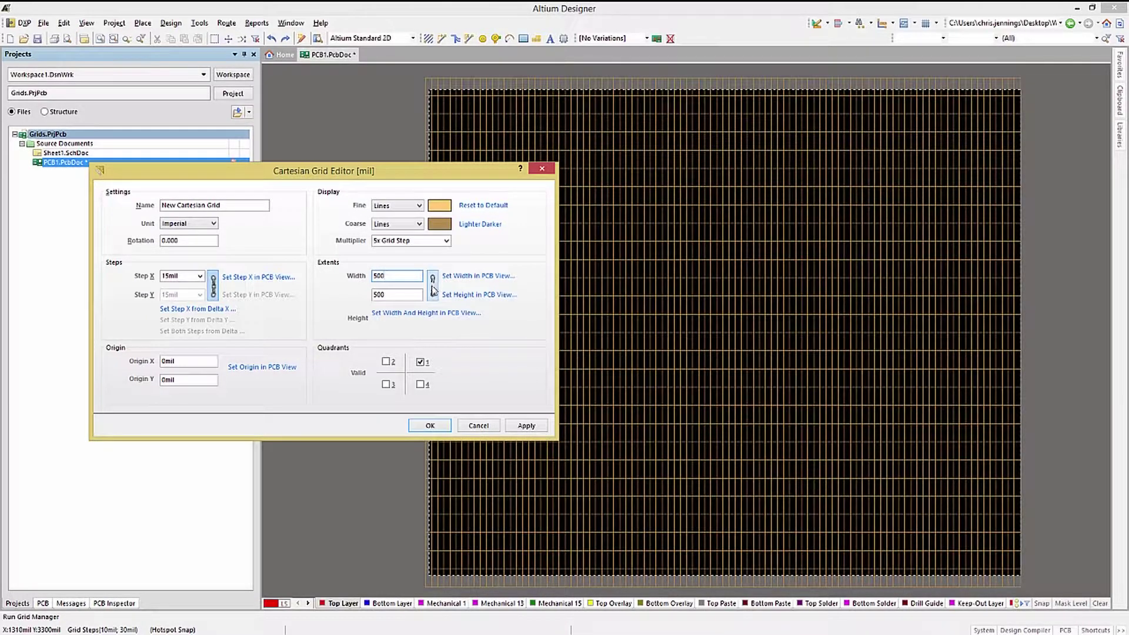
drag(406, 295, 374, 300)
text(750)
Pick the new Cartesian grid's origin on the board at X 4400 mil, Y 3000 mil, and apply the settings.
click(247, 368)
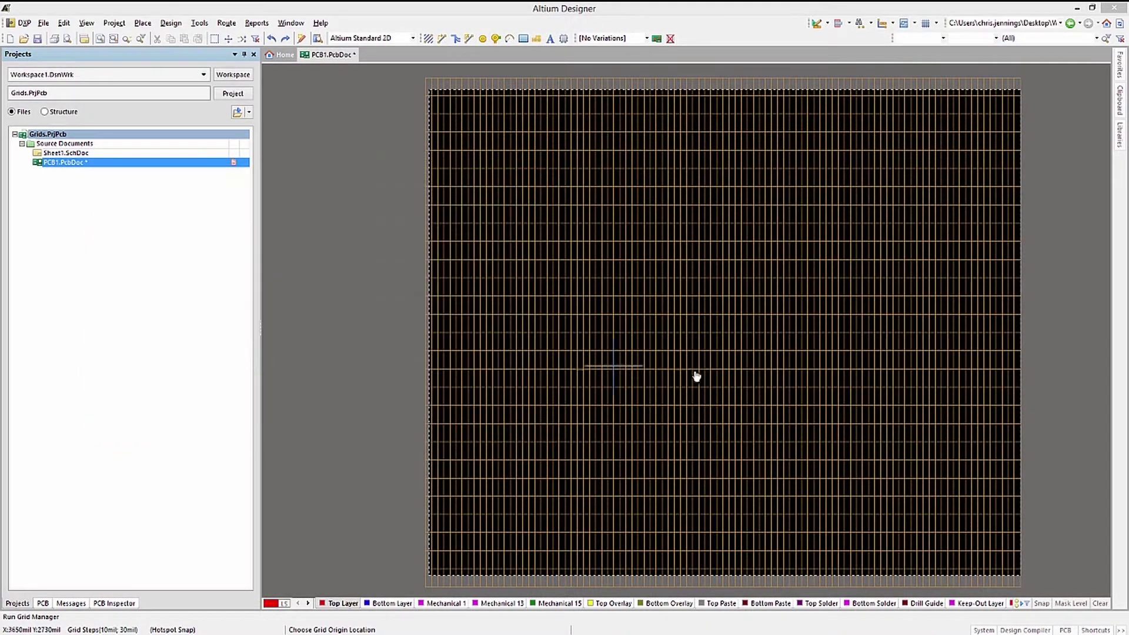
click(705, 337)
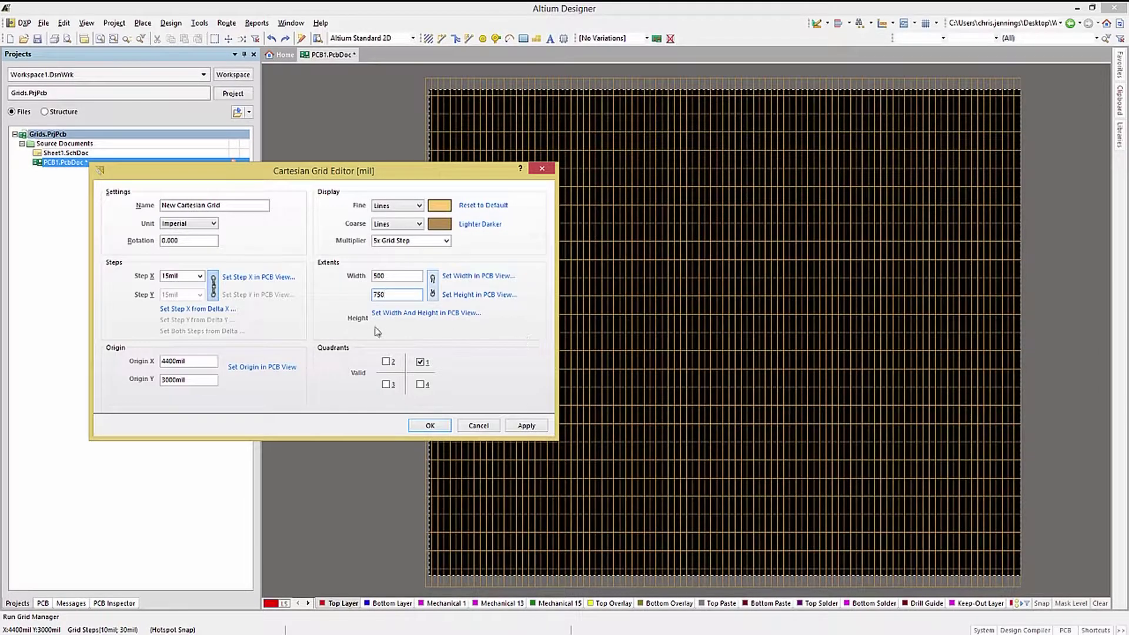
click(526, 427)
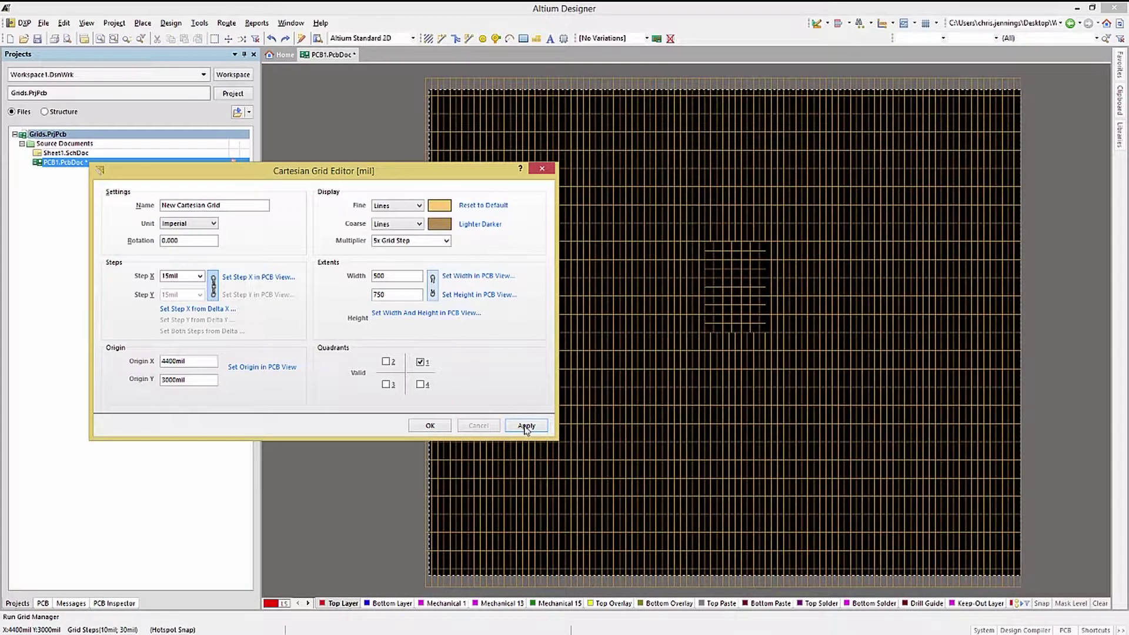
Give the new Cartesian grid a magenta fine colour with a lighter coarse colour and apply it.
click(441, 207)
drag(792, 223, 792, 235)
click(745, 229)
click(835, 178)
click(472, 226)
click(527, 425)
Extend the new Cartesian grid to quadrants 2 and 4 and accept its settings.
click(386, 362)
click(421, 385)
click(527, 426)
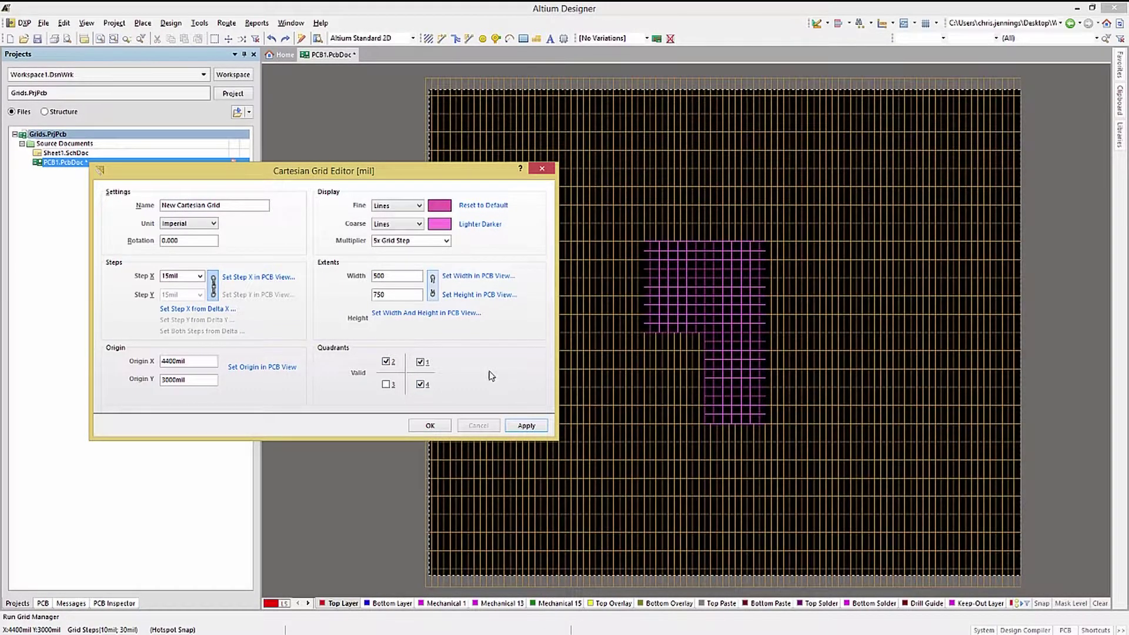
click(429, 425)
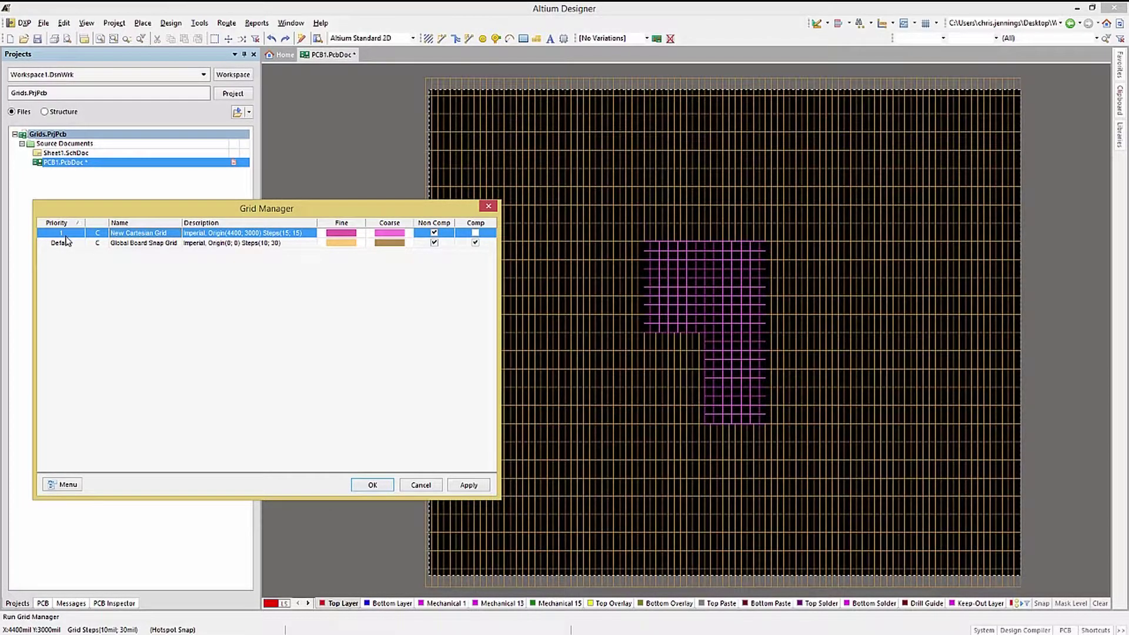
Enable the new Cartesian grid for components and move component Q1 onto it.
click(475, 234)
click(449, 485)
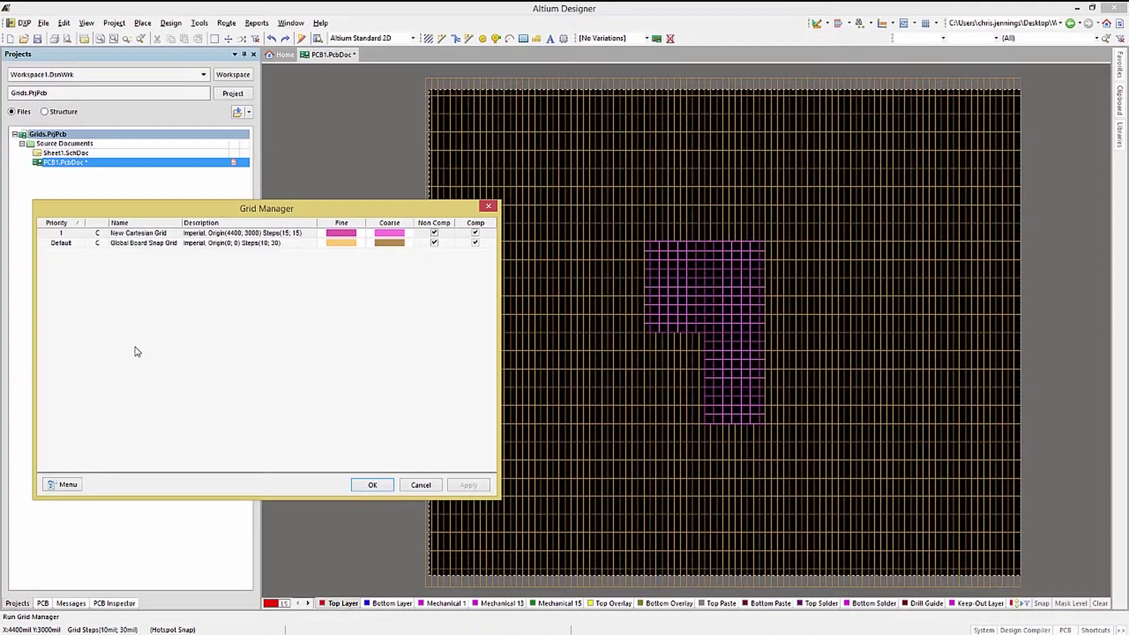
click(373, 485)
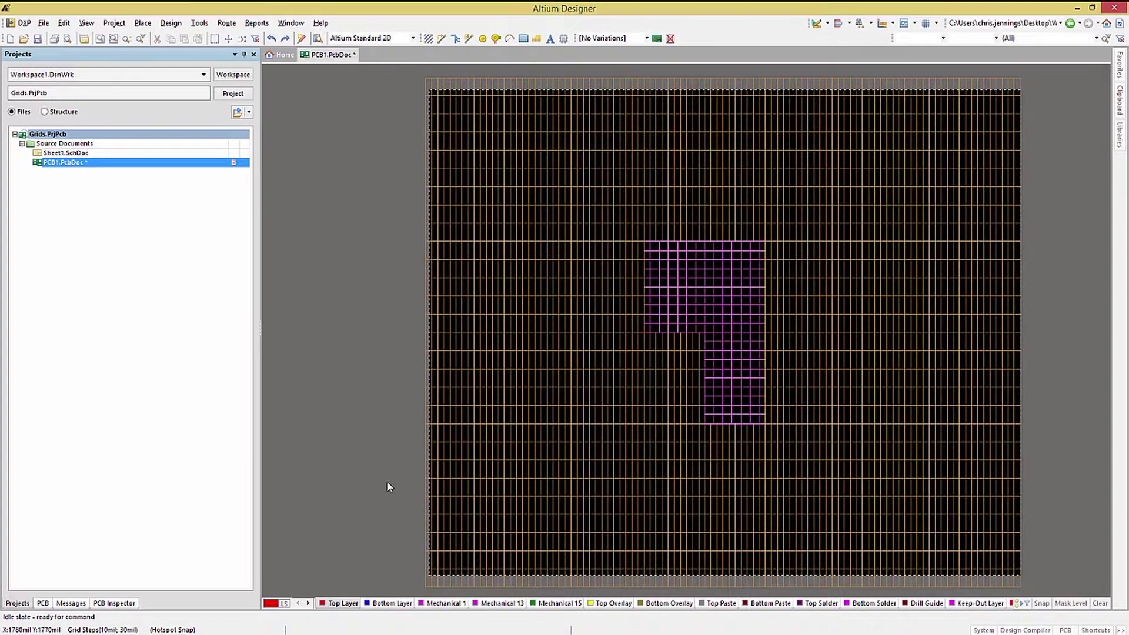
ctrl+scroll(390, 481, down, 1)
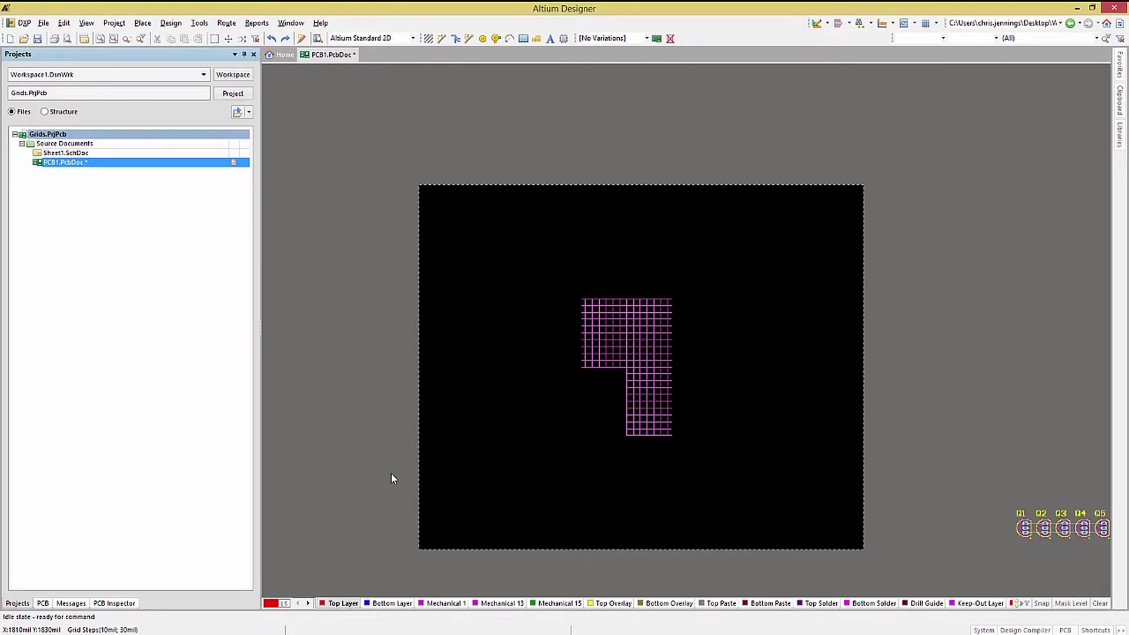
drag(1024, 529, 647, 354)
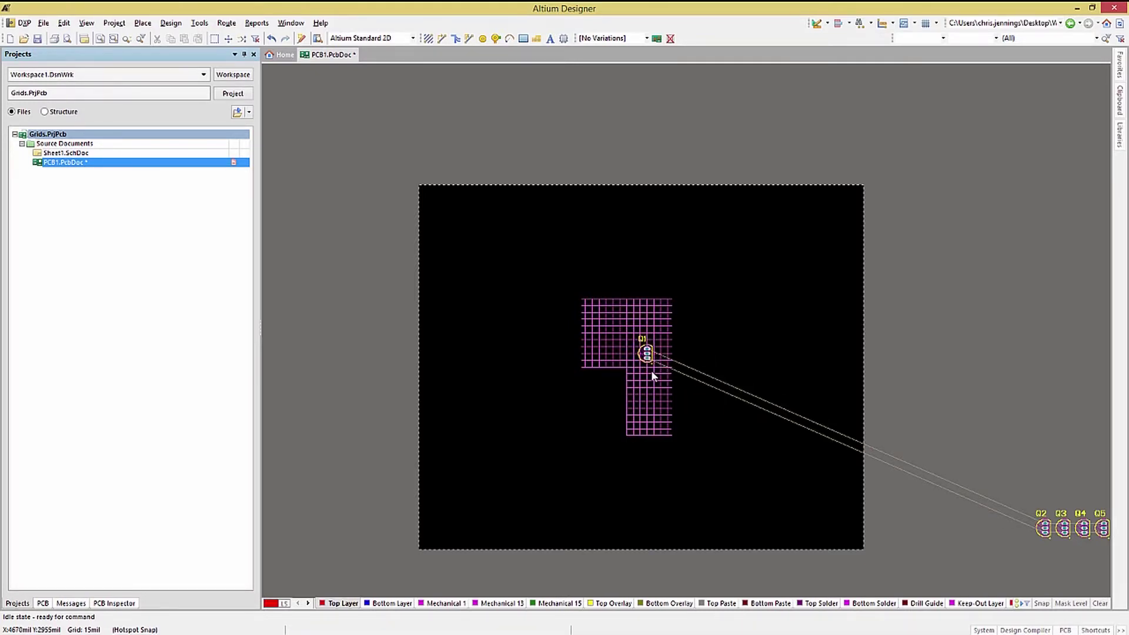
Add a polar grid enabled for components with its origin at X 4400 mil, Y 3000 mil, and move Q1 onto it.
right_click(341, 322)
click(518, 609)
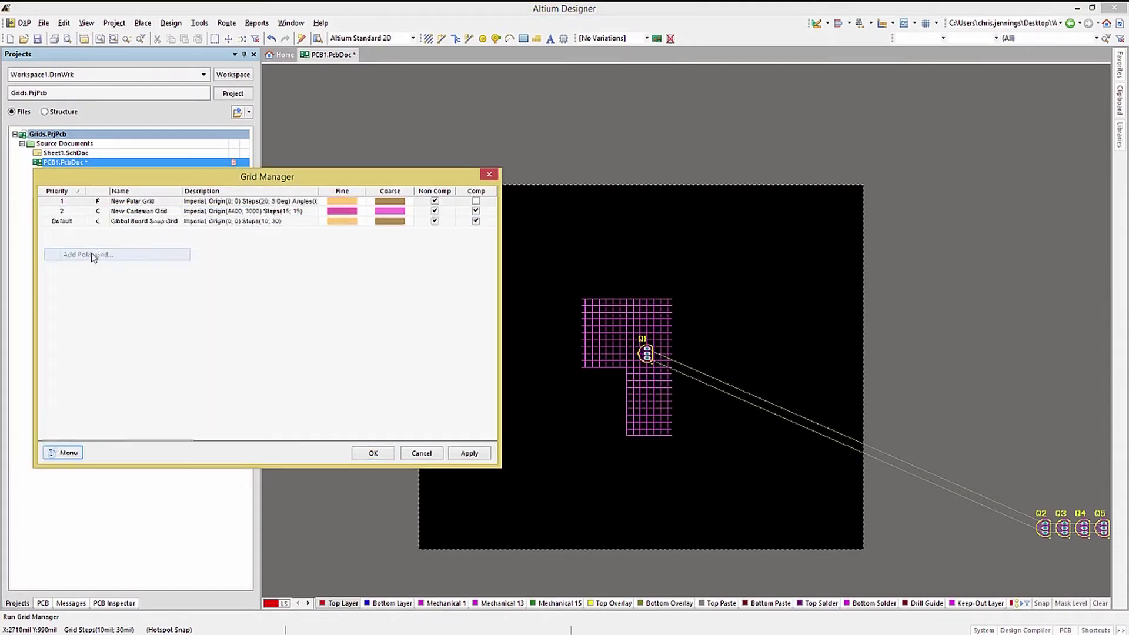
click(91, 257)
click(647, 354)
click(433, 425)
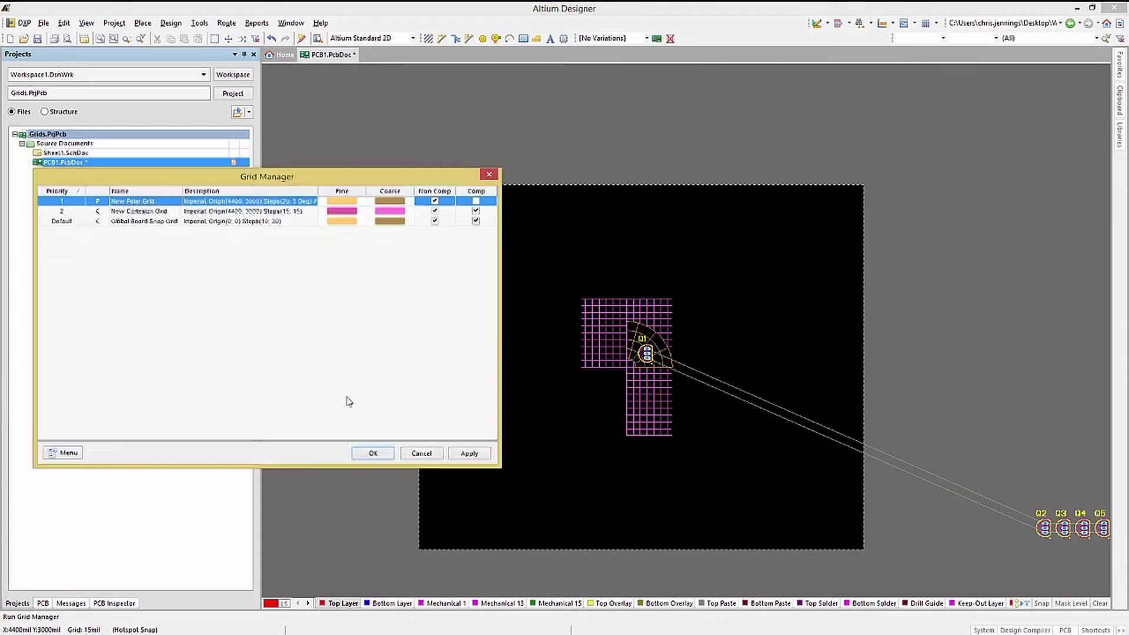
click(373, 453)
drag(647, 354, 612, 347)
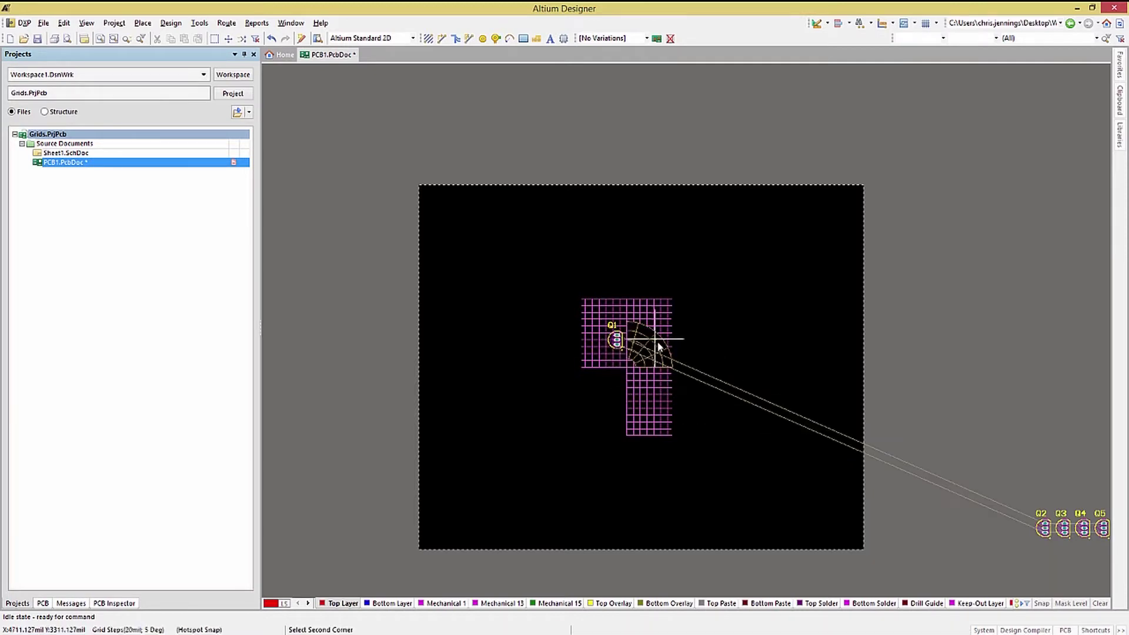
Raise the new Cartesian grid's priority above the polar grid and lower it back again.
key(ctrl+g)
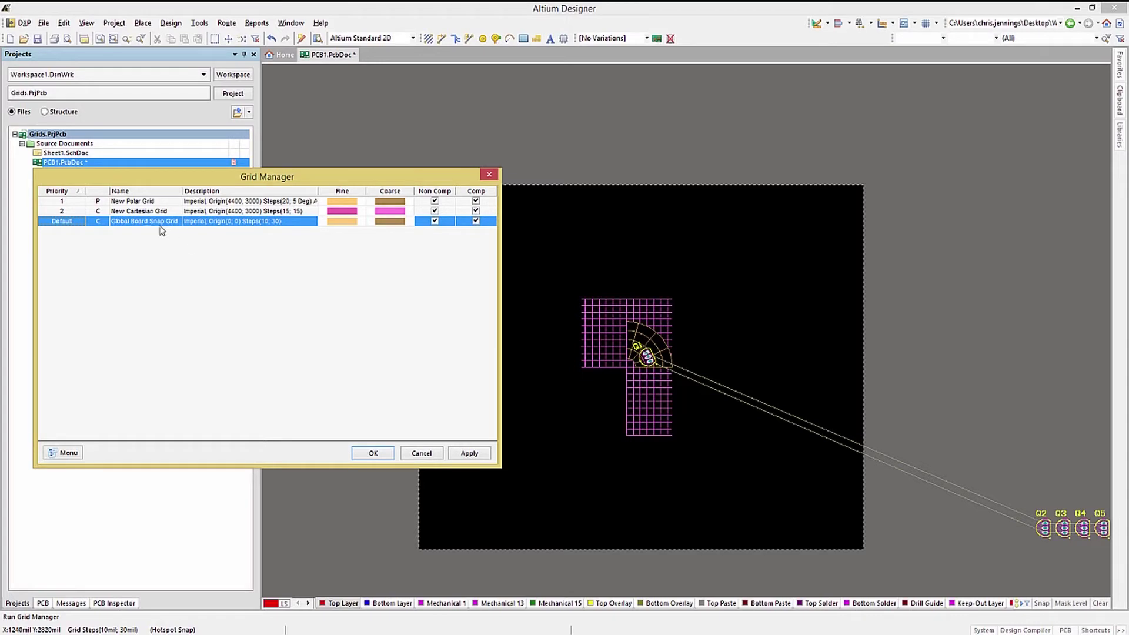
click(133, 212)
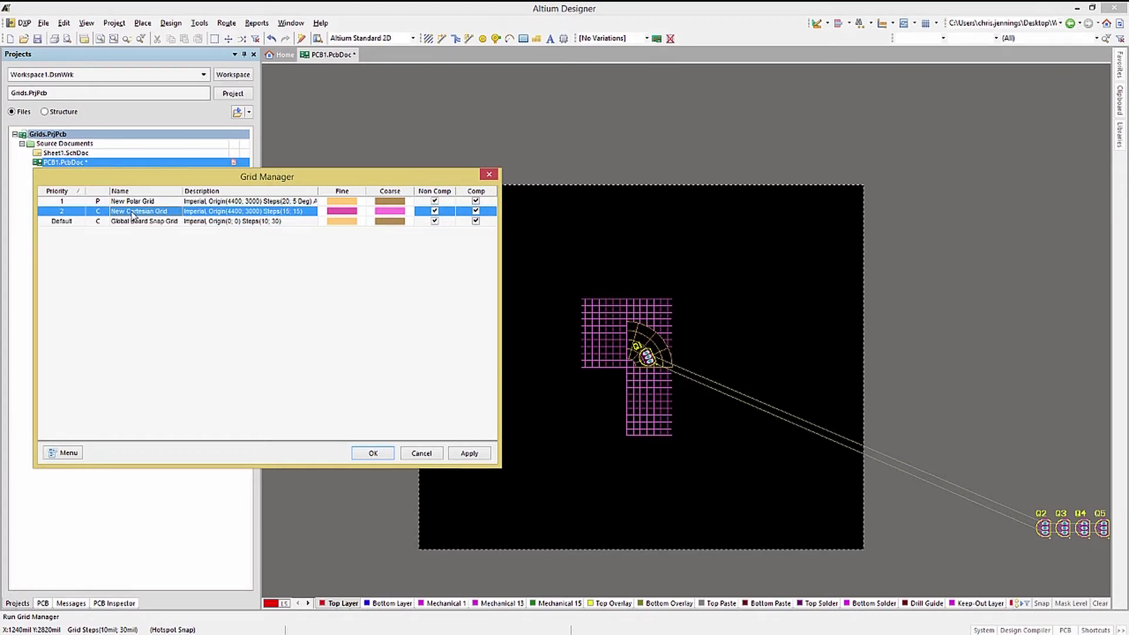
click(80, 454)
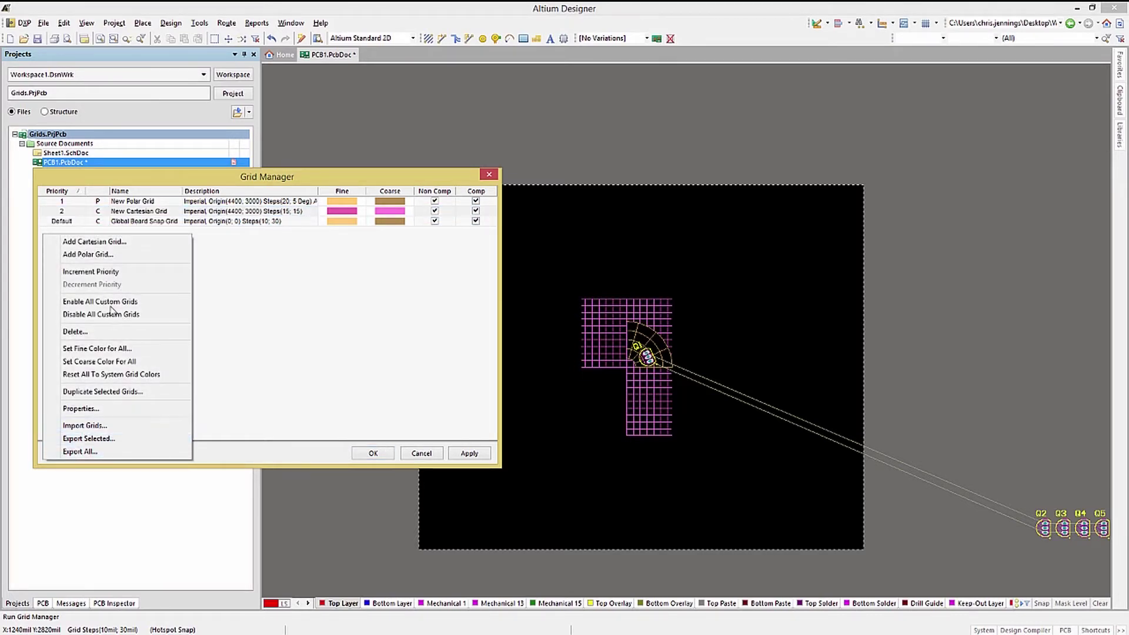
click(100, 276)
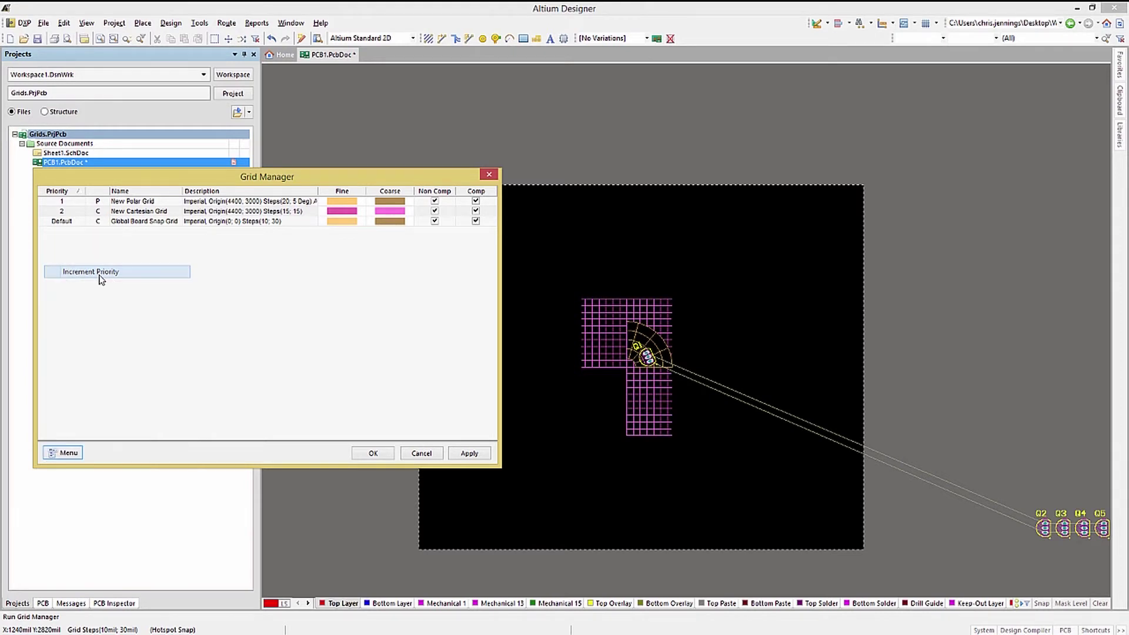
click(66, 454)
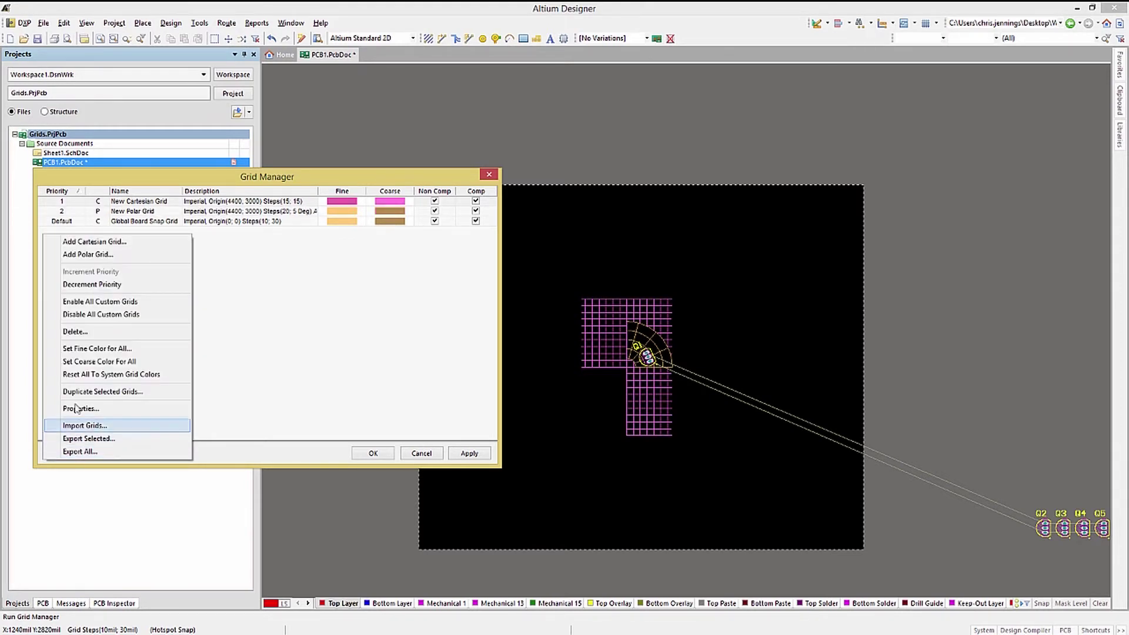
click(89, 285)
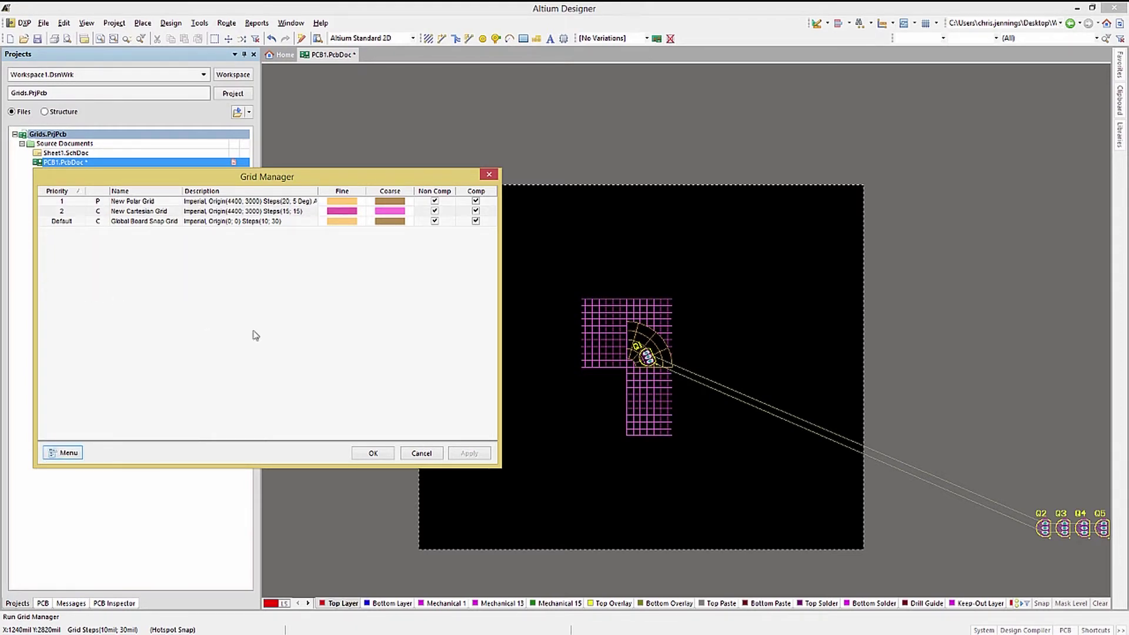
Delete the polar grid from the Grid Manager.
click(149, 202)
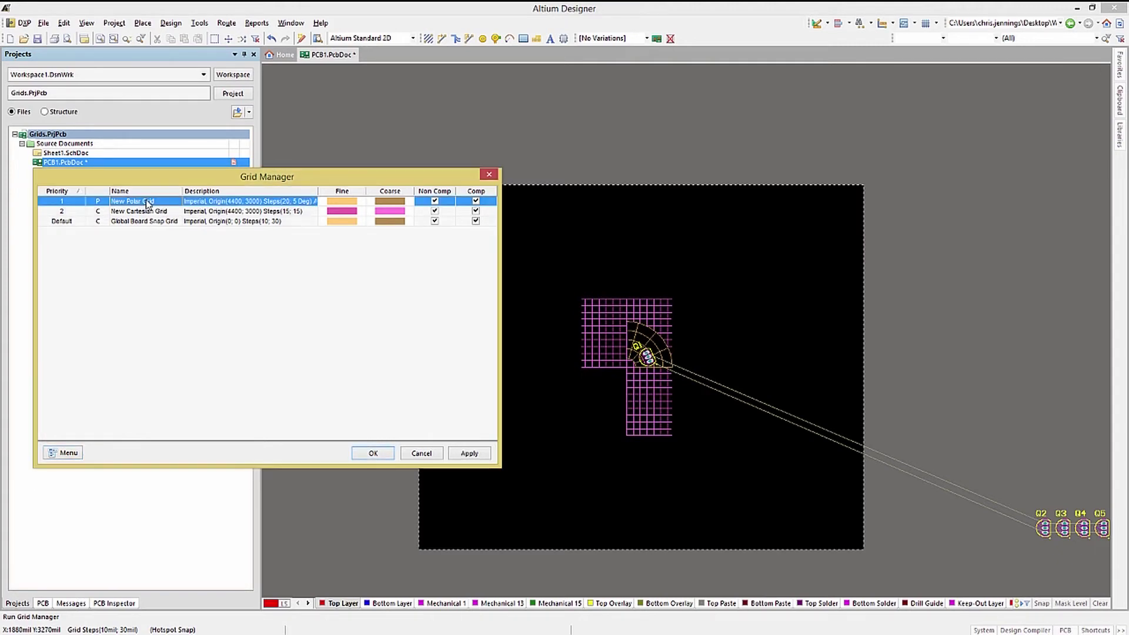
click(65, 453)
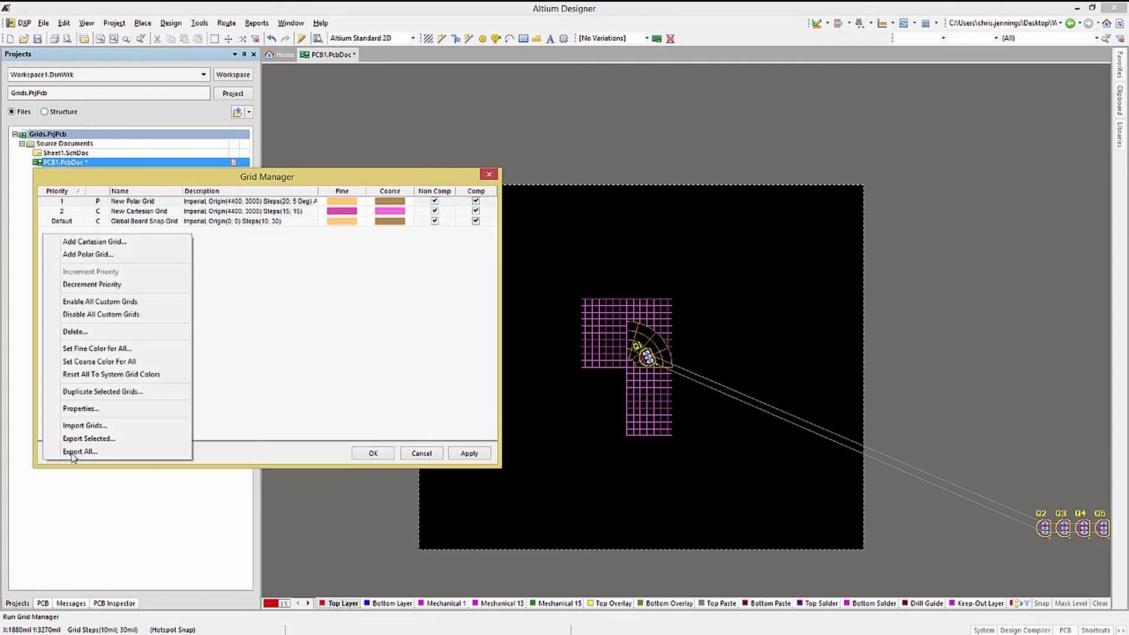
click(89, 332)
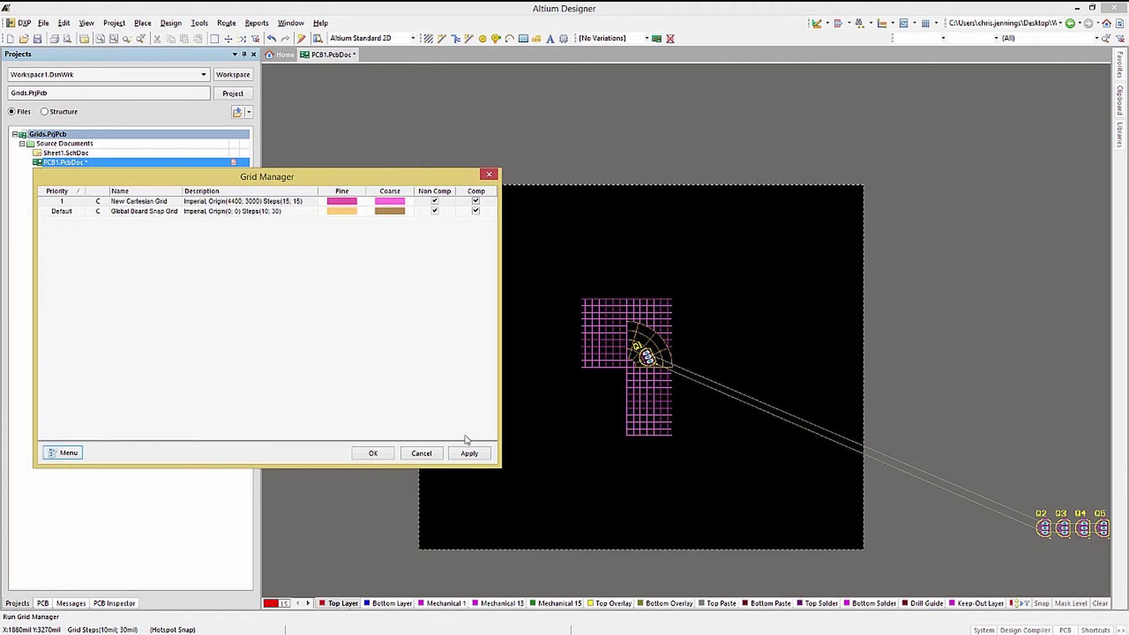